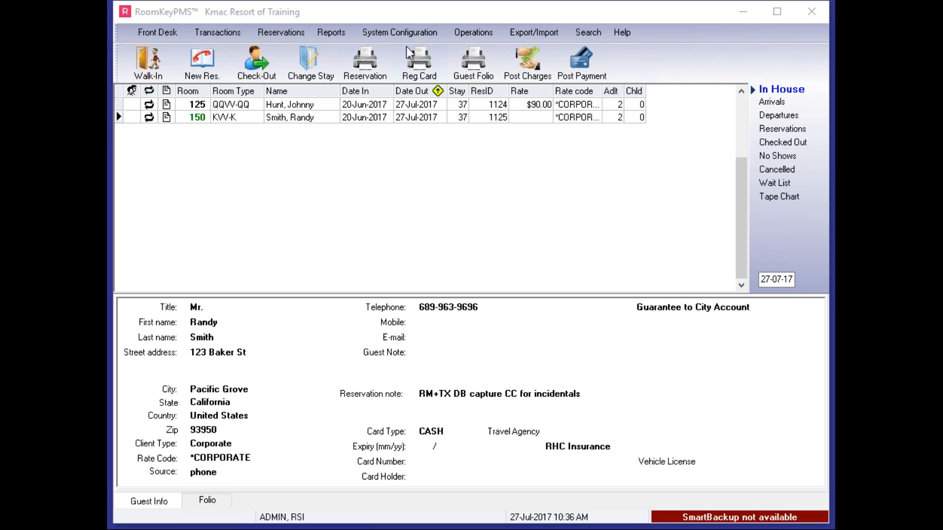
Step: Start a new user in the clerks' user access system and enter the trainee's first and last name
left_click(402, 31)
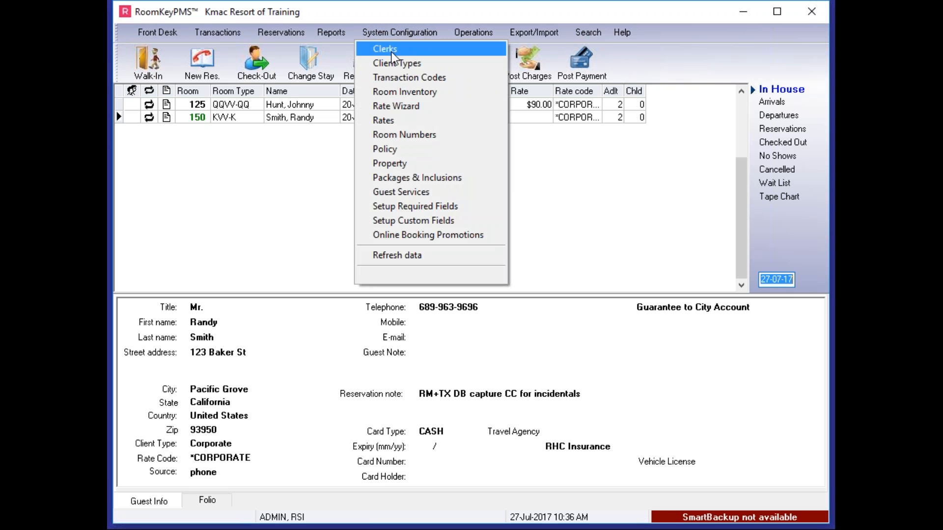
left_click(392, 51)
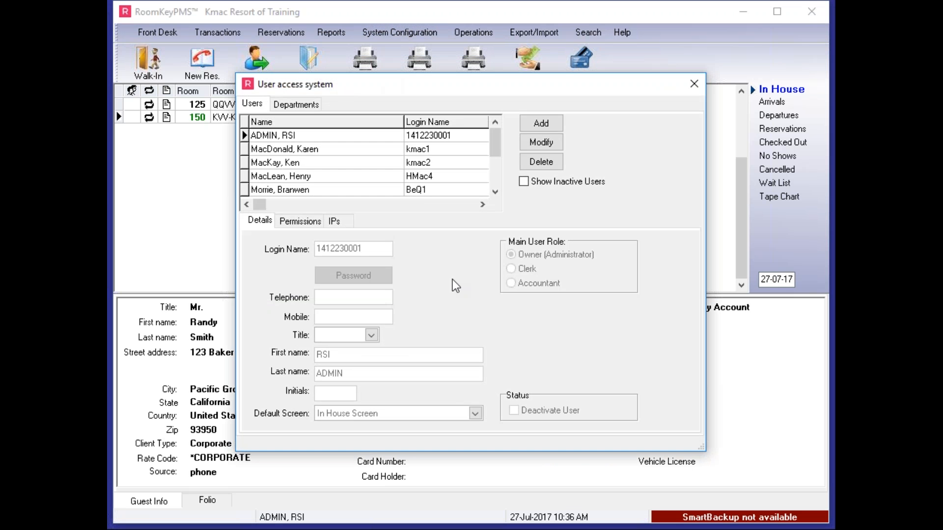
left_click(543, 123)
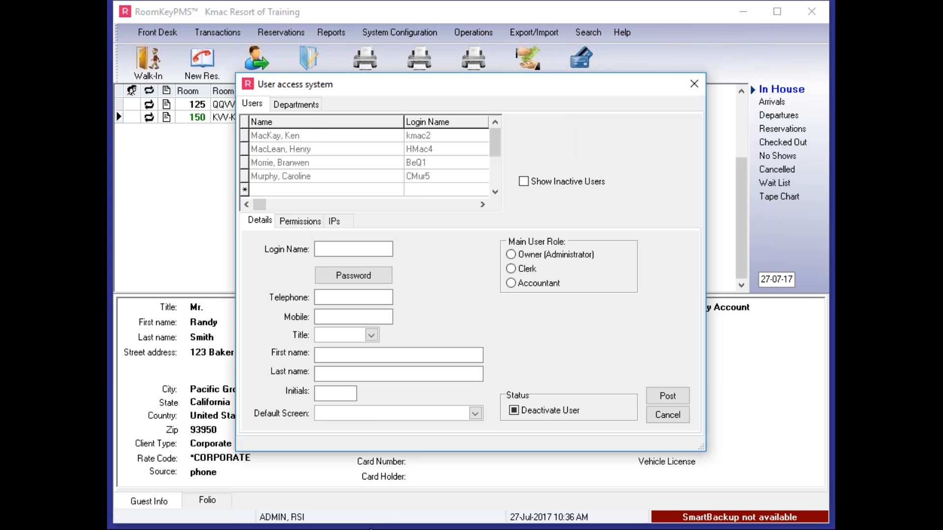
left_click(317, 249)
left_click(326, 355)
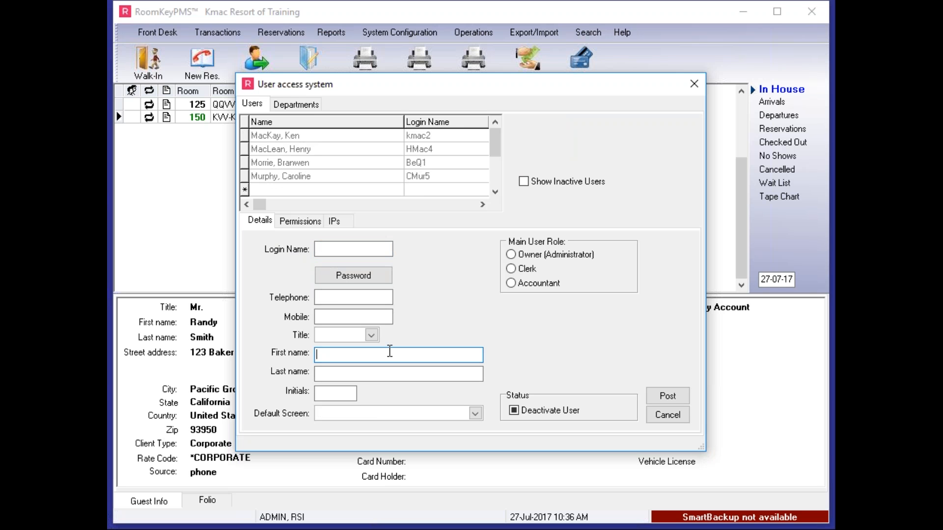
type("Trainee")
key("Tab")
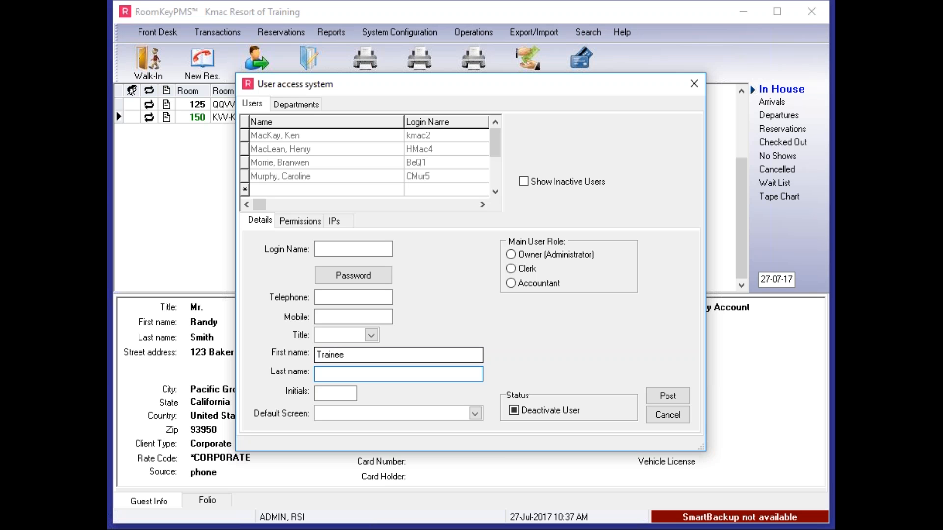
type("Mcnewby")
Step: Set the new user's login name to TMc12
left_click(347, 248)
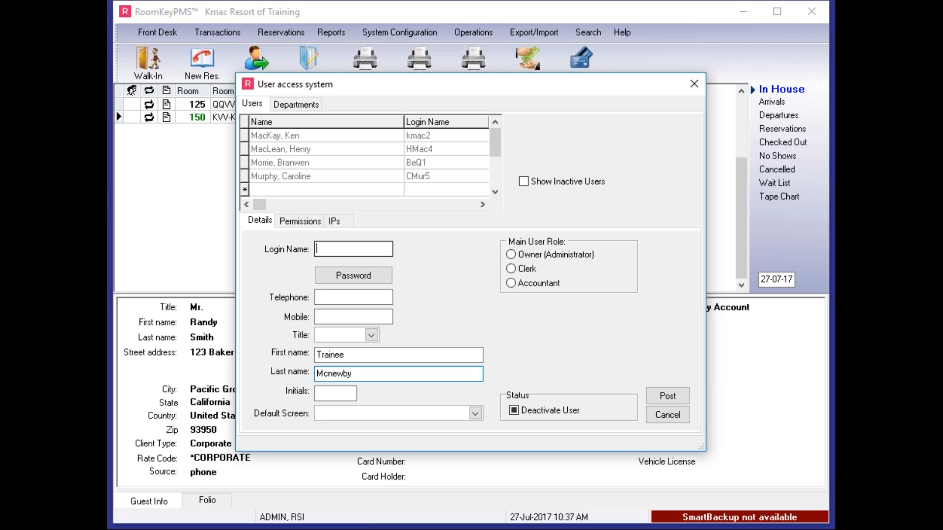
type("TMc")
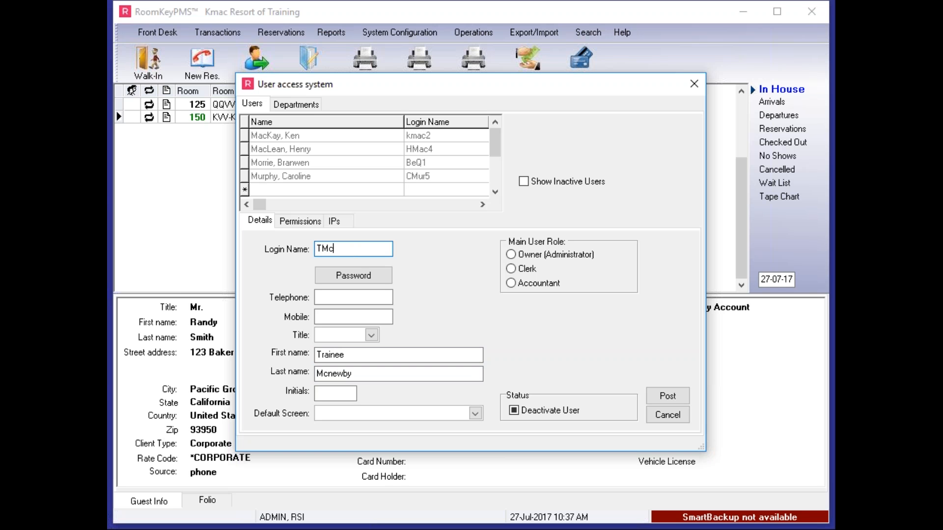
type("12")
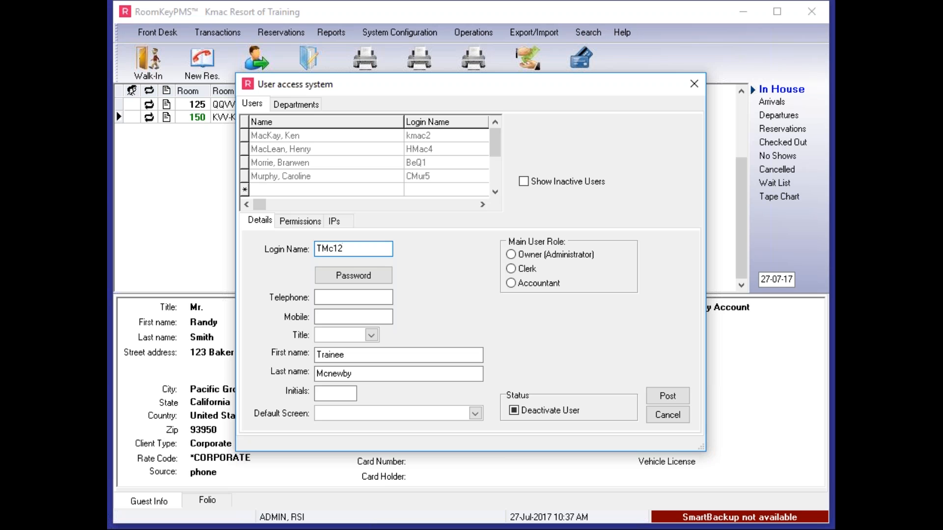
Step: Try to set a password for the new user by entering and confirming it
left_click(350, 276)
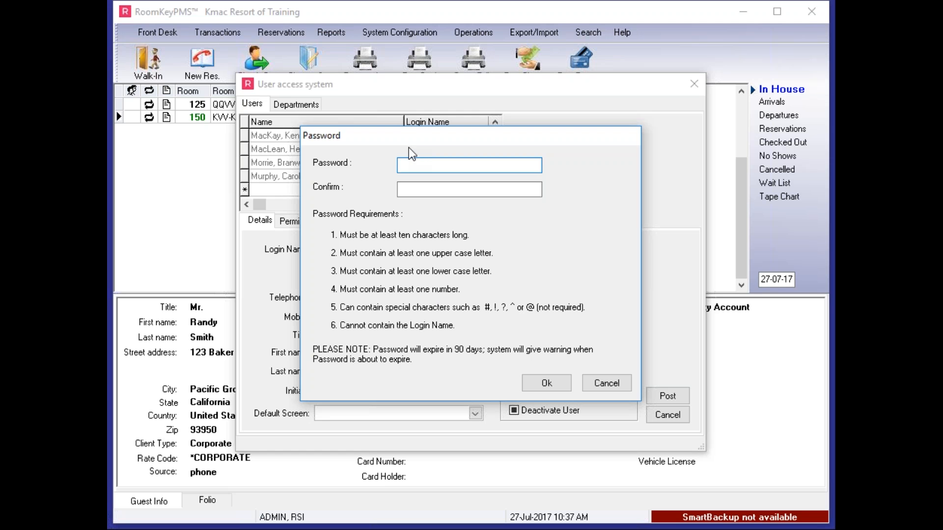
type("**********")
type("**")
left_click(425, 195)
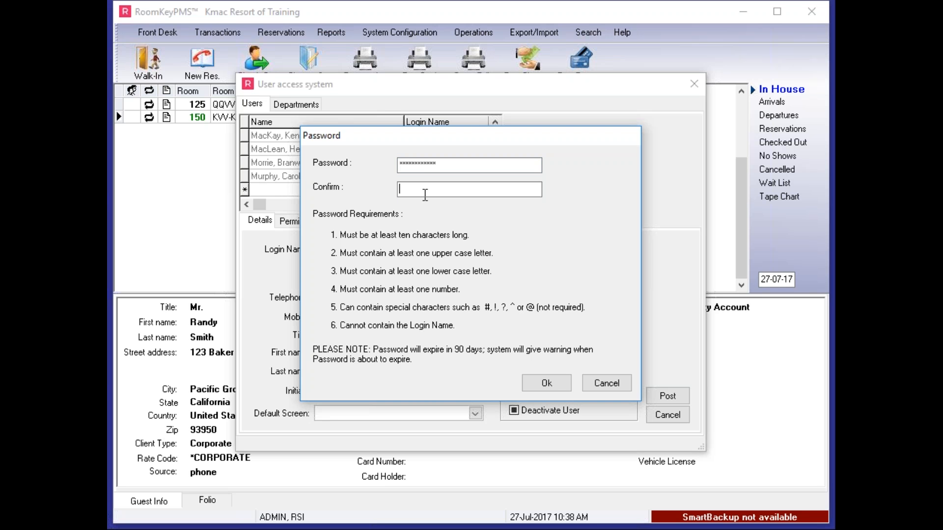
type("*************")
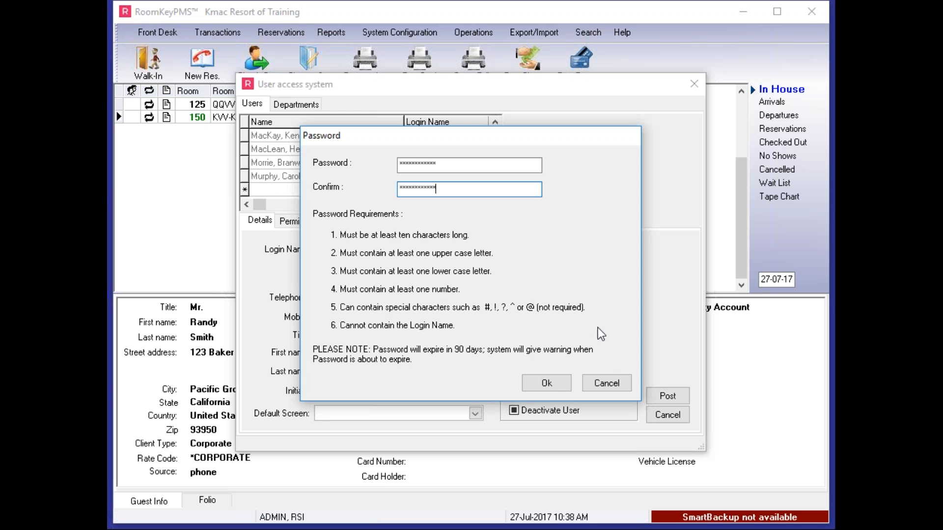
left_click(560, 382)
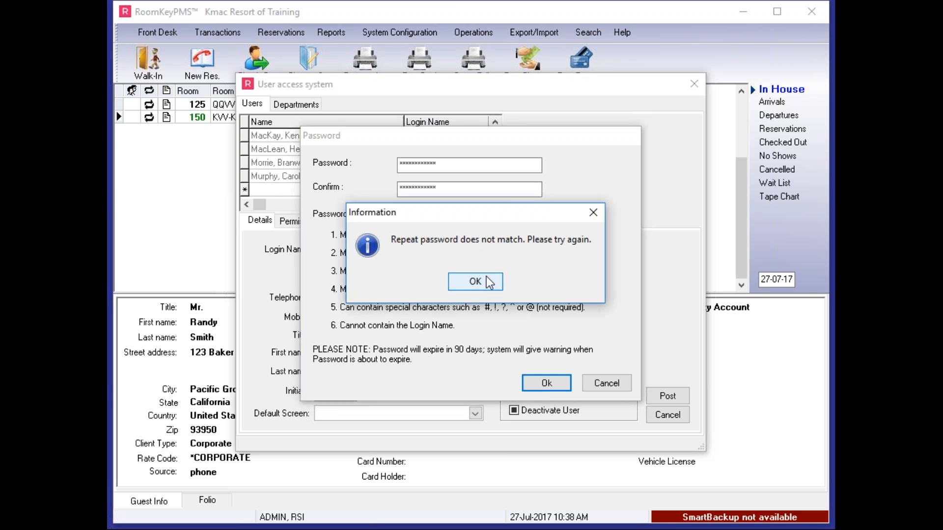
left_click(486, 276)
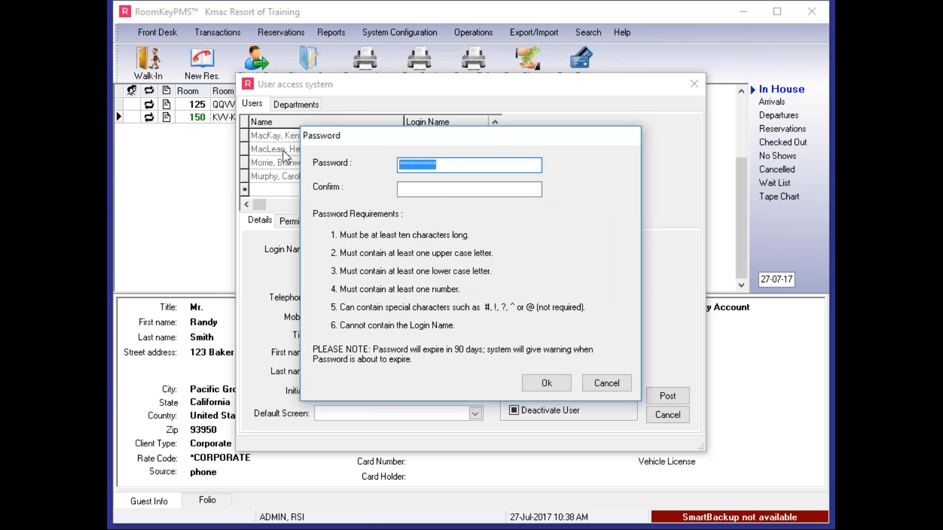
Step: Re-enter the new user's password, repeat it in the confirmation field and accept it
key("BackSpace")
type("******")
type("****")
type("*")
type("*")
left_click(399, 191)
type("*****")
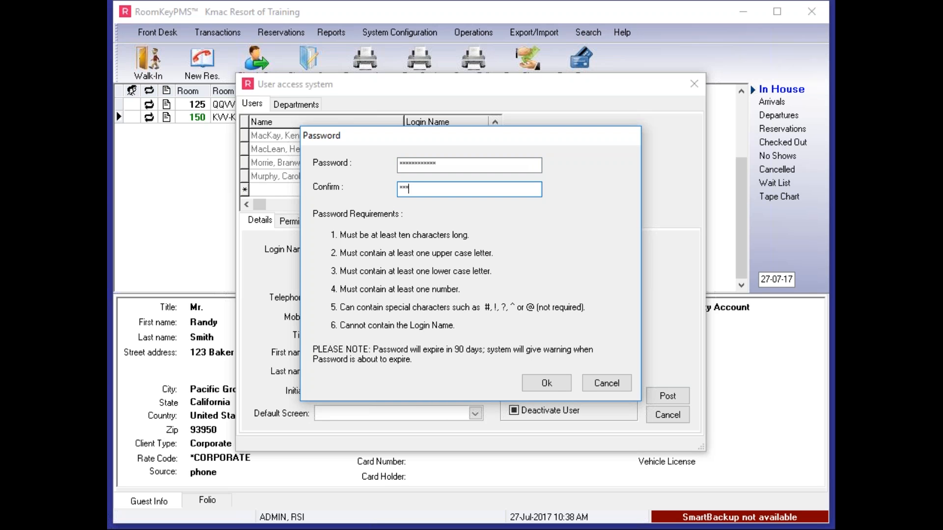
type("*******")
left_click(547, 382)
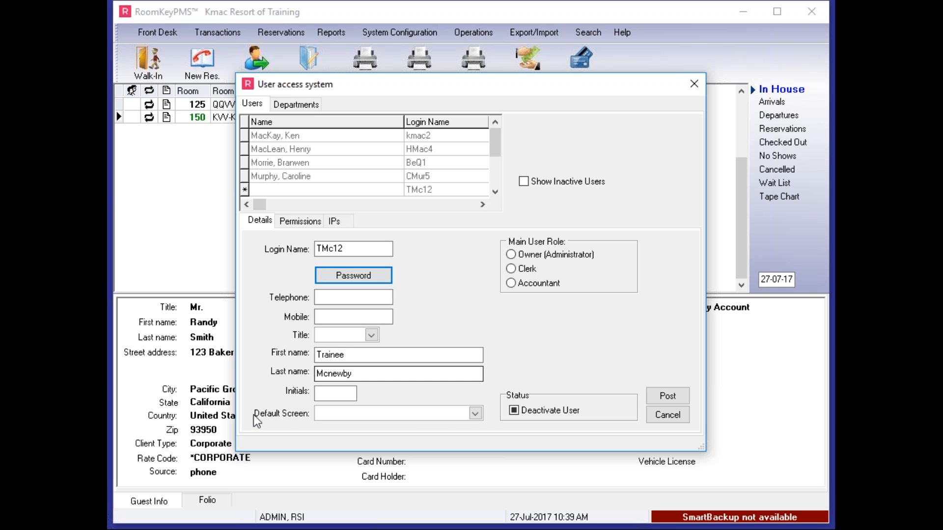
Step: Choose Property Dashboard as the default screen and Owner (Administrator) as the main role, and post the new user
left_click(475, 414)
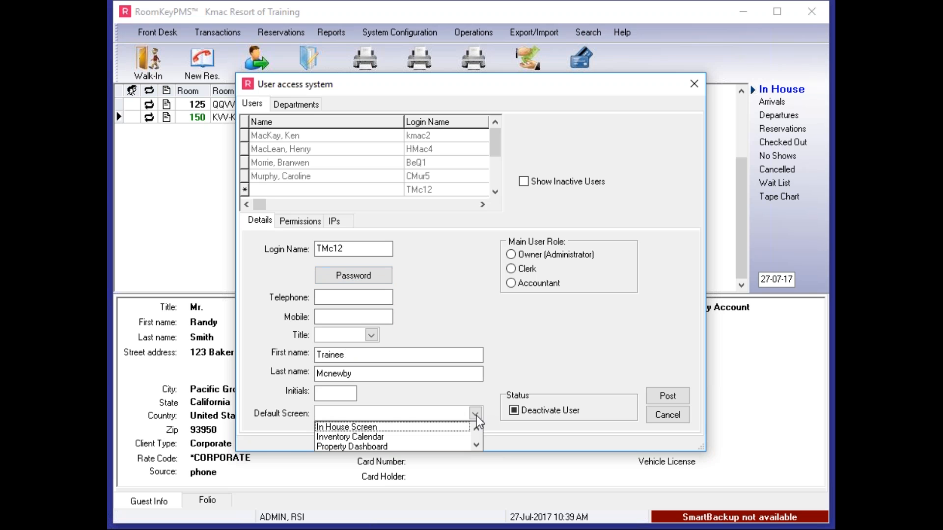
left_click(340, 446)
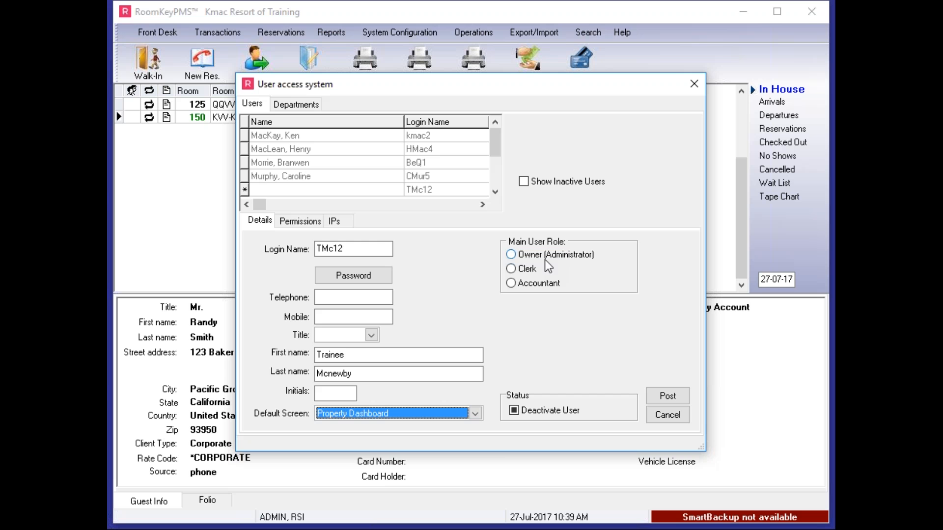
left_click(512, 256)
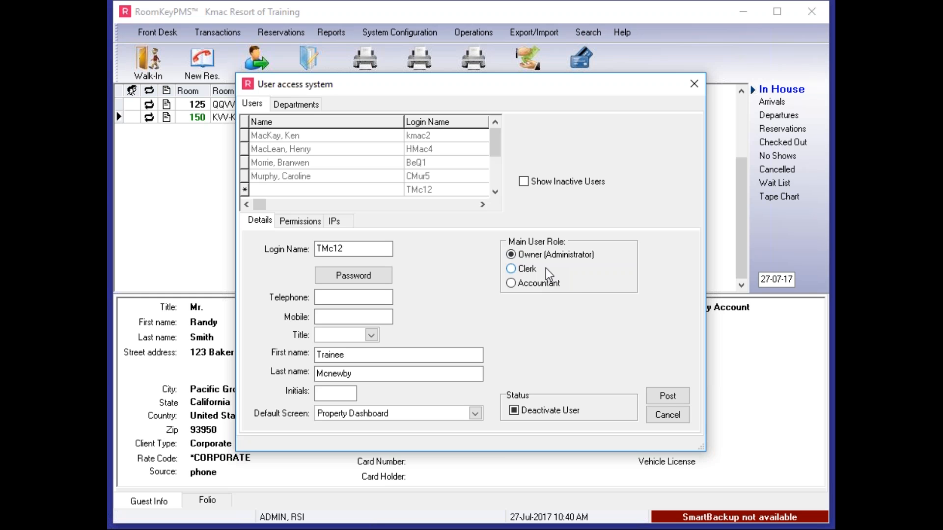
left_click(676, 397)
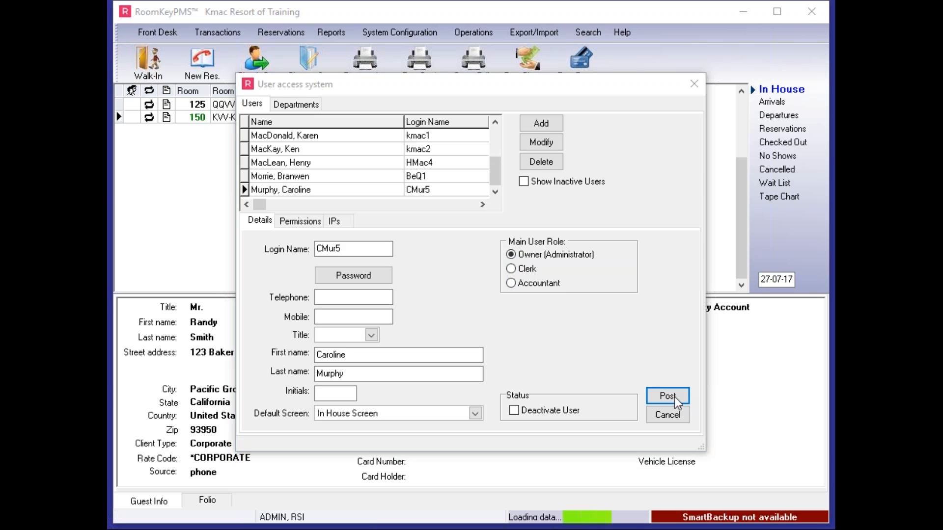